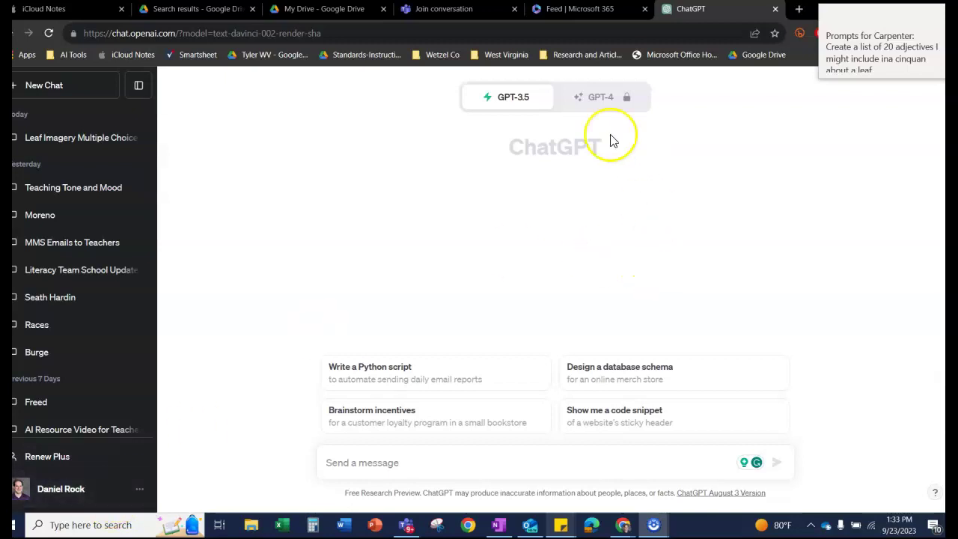
Copy the prompt "Create a list of 20 adjectives I might include ina cinquan about a leaf" from the sticky note.
{"action": "left_click", "coordinate": [827, 50]}
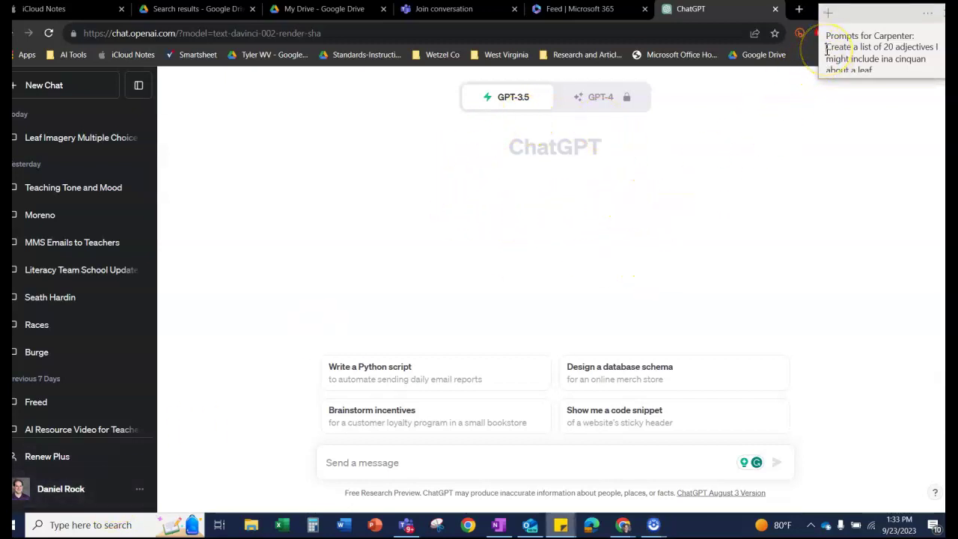
{"action": "left_click", "coordinate": [829, 50]}
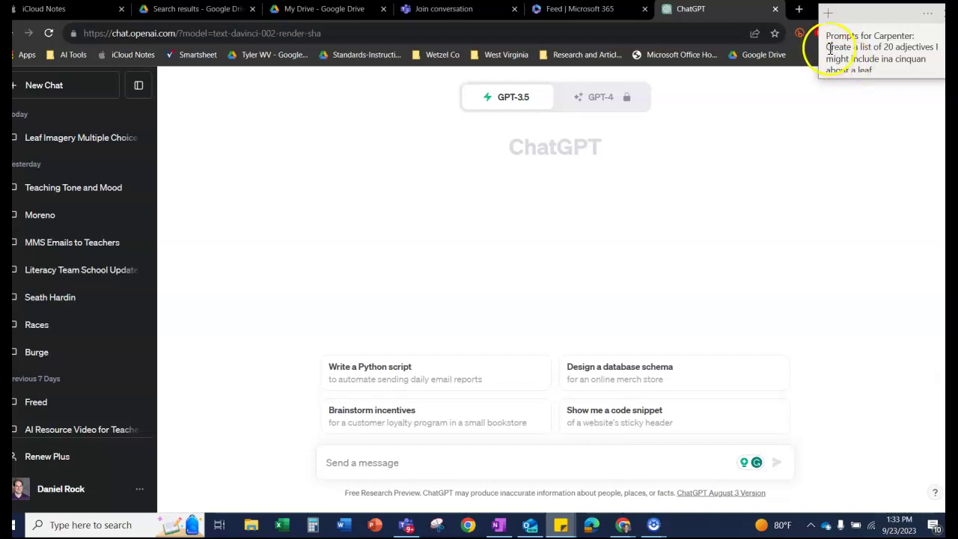
{"action": "left_click_drag", "start_coordinate": [827, 49], "coordinate": [872, 67]}
{"action": "key", "text": "ctrl+c"}
{"action": "left_click", "coordinate": [849, 57]}
{"action": "right_click", "coordinate": [862, 69]}
{"action": "left_click", "coordinate": [891, 76]}
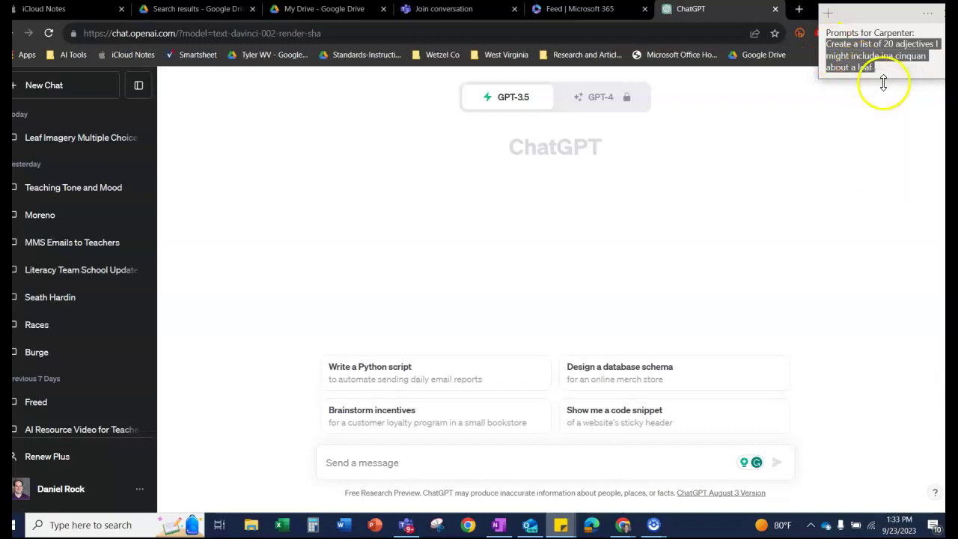
Paste the copied adjectives prompt into the ChatGPT message and send it.
{"action": "left_click", "coordinate": [489, 456]}
{"action": "key", "text": "ctrl+v"}
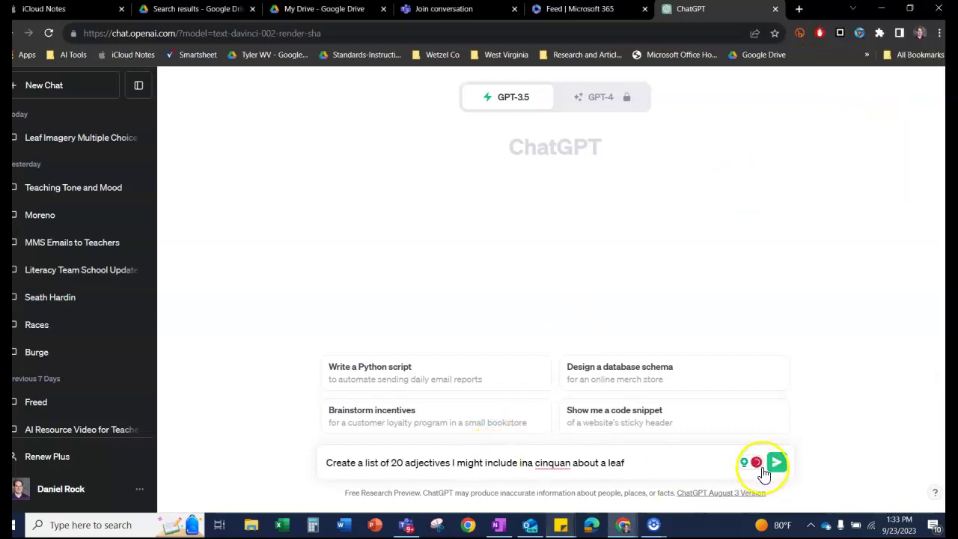
{"action": "left_click", "coordinate": [778, 463]}
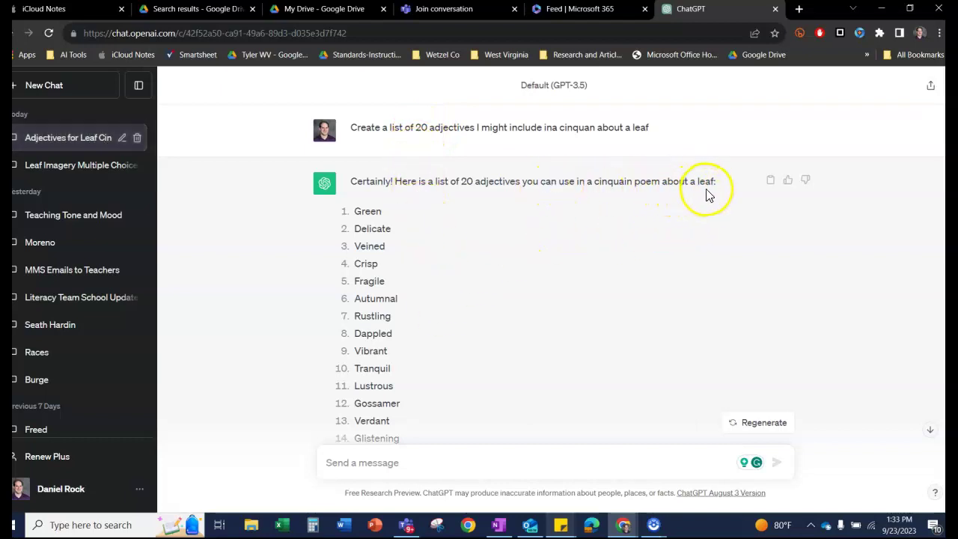
Send the follow-up request "Make the words more appropriate for a 6th grade class" and review the revised adjectives.
{"action": "scroll", "coordinate": [438, 389], "scroll_direction": "down", "scroll_amount": 1}
{"action": "left_click", "coordinate": [405, 465]}
{"action": "type", "text": "Make the words more appropriate for a 6th grad"}
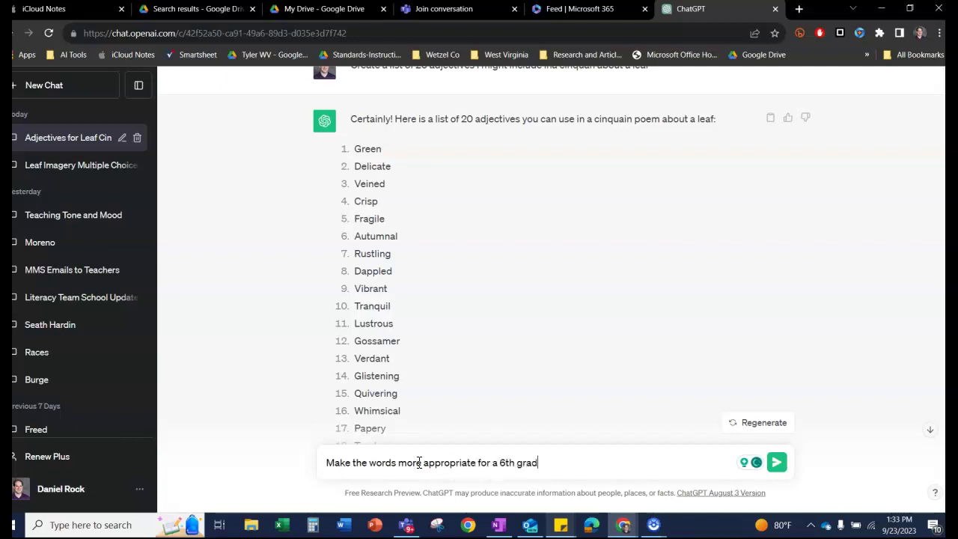
{"action": "type", "text": "s"}
{"action": "key", "text": "Return"}
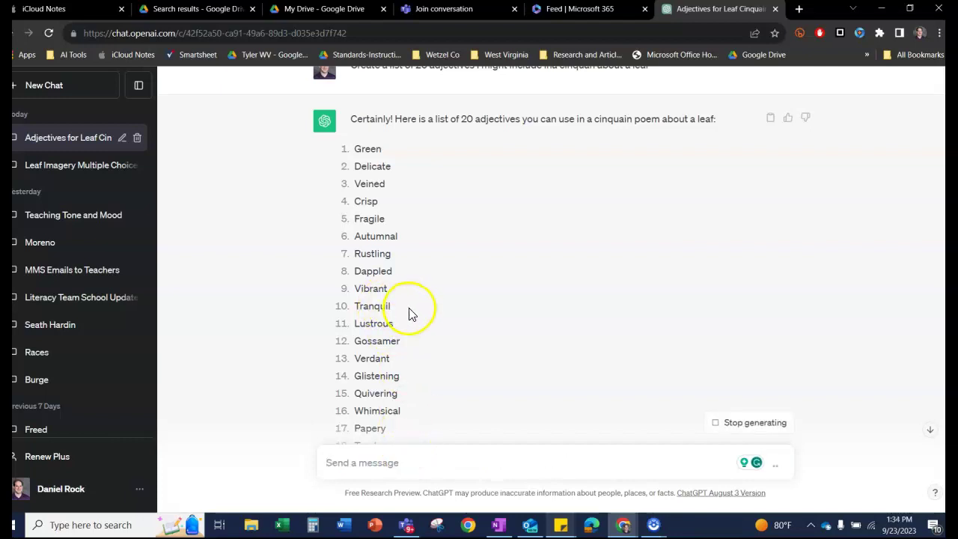
{"action": "scroll", "coordinate": [410, 322], "scroll_direction": "down", "scroll_amount": 3}
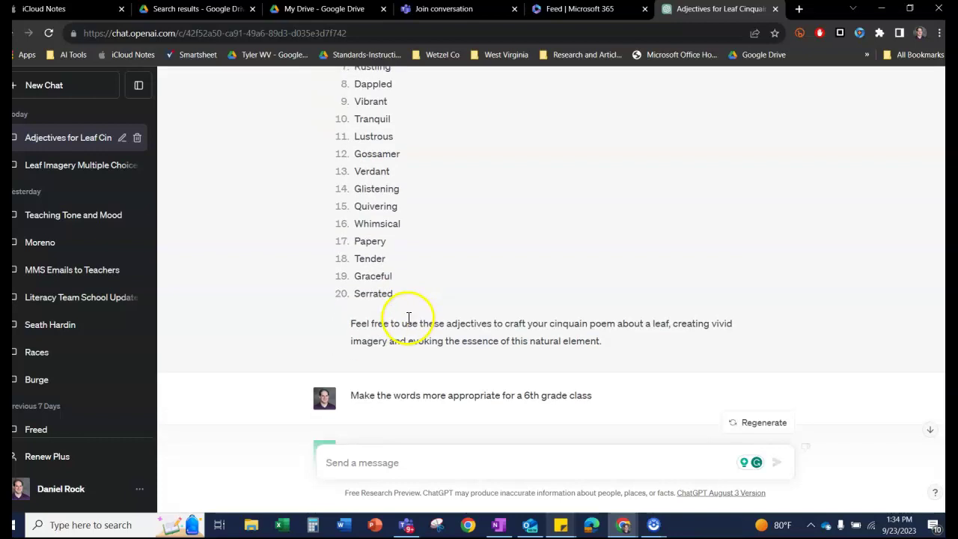
{"action": "scroll", "coordinate": [409, 318], "scroll_direction": "down", "scroll_amount": 4}
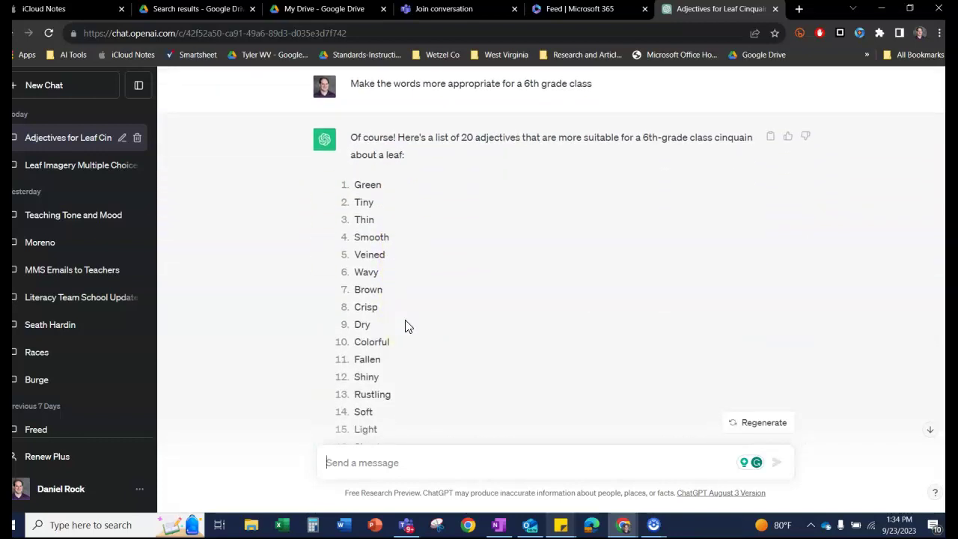
{"action": "scroll", "coordinate": [408, 326], "scroll_direction": "down", "scroll_amount": 2}
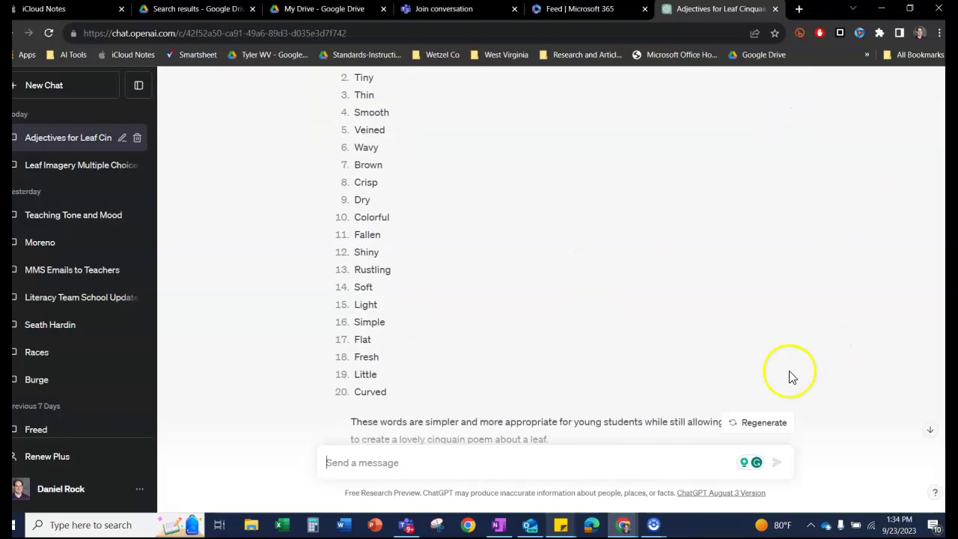
Switch to the Sticky Notes prompt list and copy "Make a list of 20 verbs I might use in my poem".
{"action": "mouse_move", "coordinate": [561, 524]}
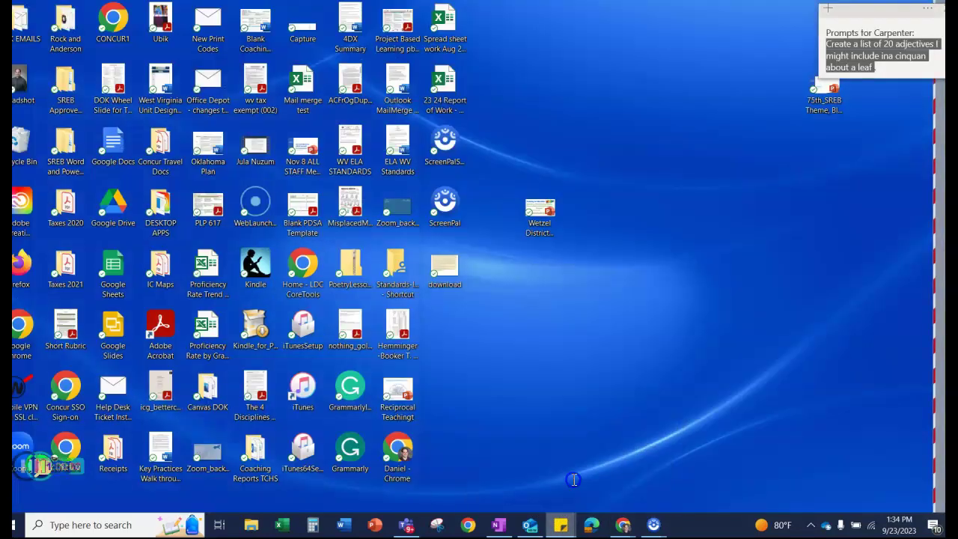
{"action": "left_click", "coordinate": [579, 485]}
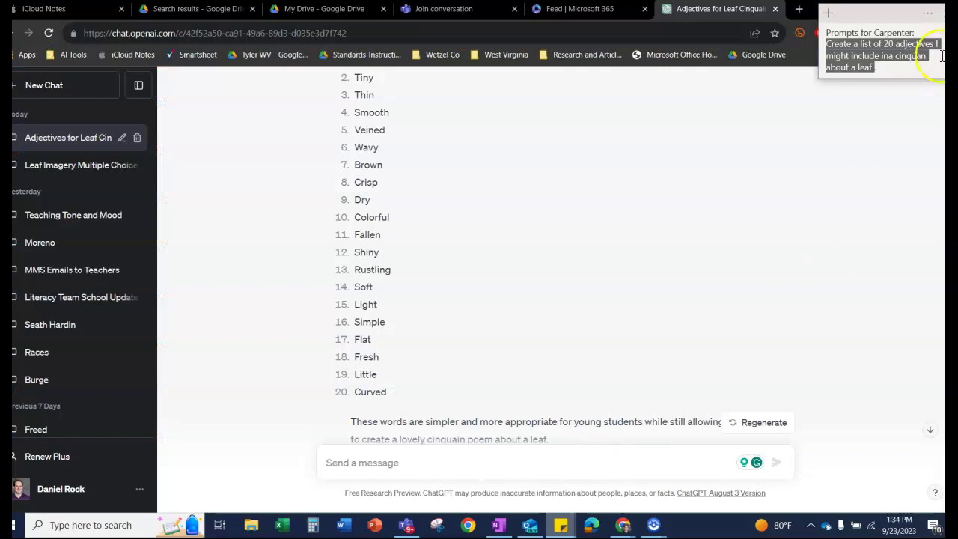
{"action": "scroll", "coordinate": [907, 61], "scroll_direction": "down", "scroll_amount": 1}
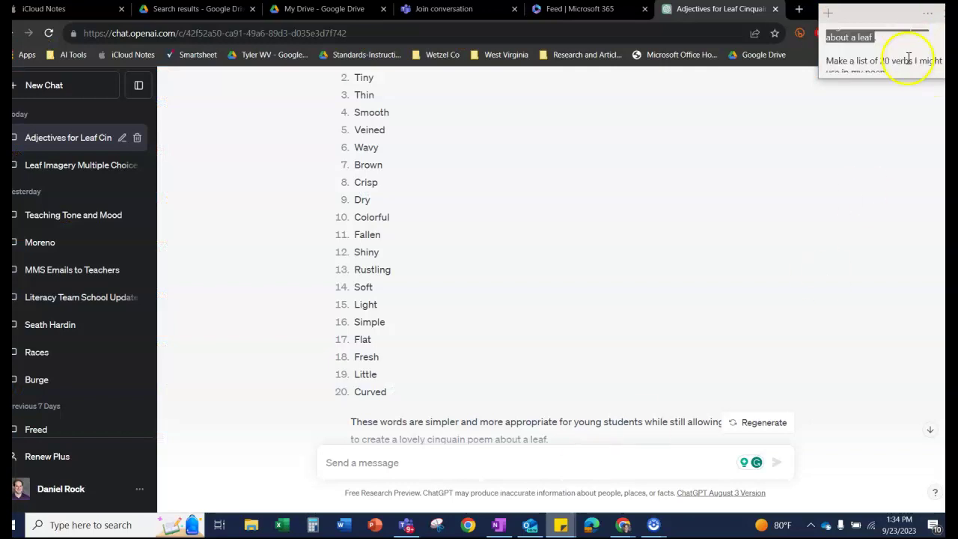
{"action": "left_click", "coordinate": [828, 62]}
{"action": "left_click_drag", "start_coordinate": [827, 61], "coordinate": [868, 67]}
{"action": "right_click", "coordinate": [872, 71]}
{"action": "left_click", "coordinate": [894, 78]}
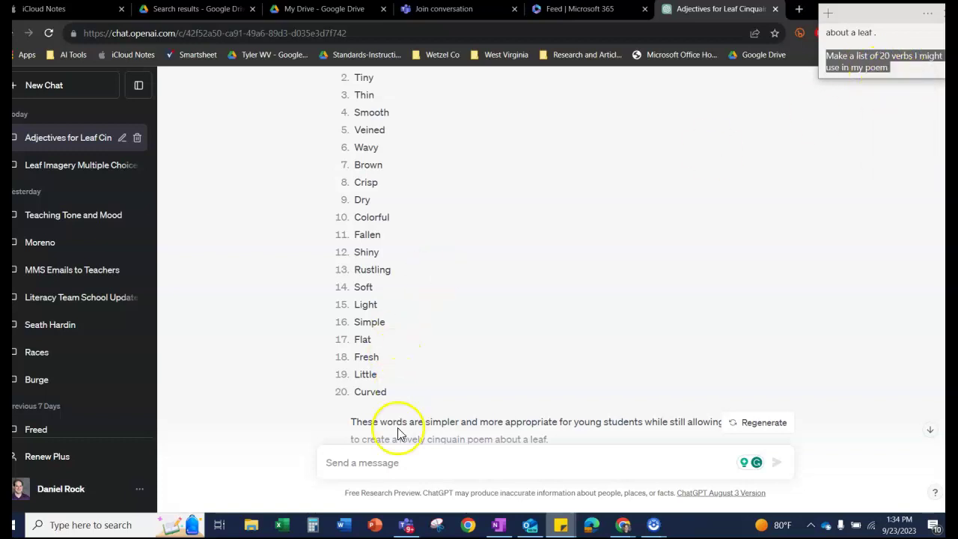
Paste the verbs prompt into the ChatGPT message, add "about a leaf." at its end, and send it.
{"action": "left_click", "coordinate": [395, 462]}
{"action": "key", "text": "ctrl+v"}
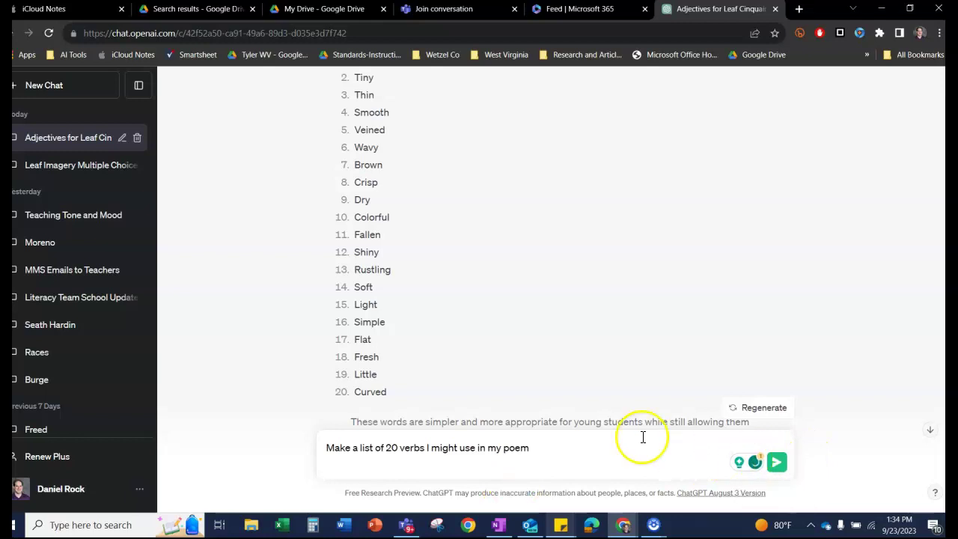
{"action": "left_click", "coordinate": [595, 435]}
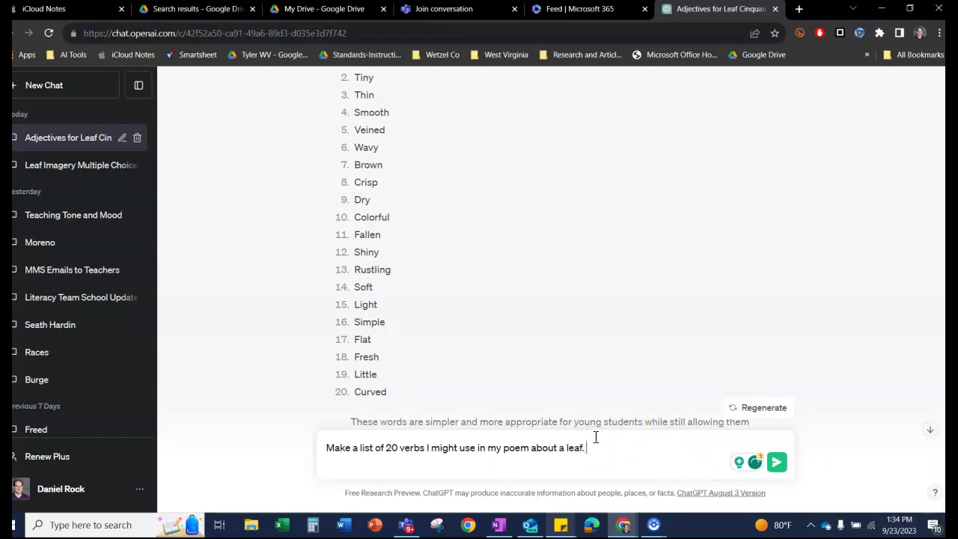
{"action": "type", "text": "about a leaf."}
{"action": "key", "text": "BackSpace"}
{"action": "type", "text": "!"}
{"action": "left_click", "coordinate": [778, 462]}
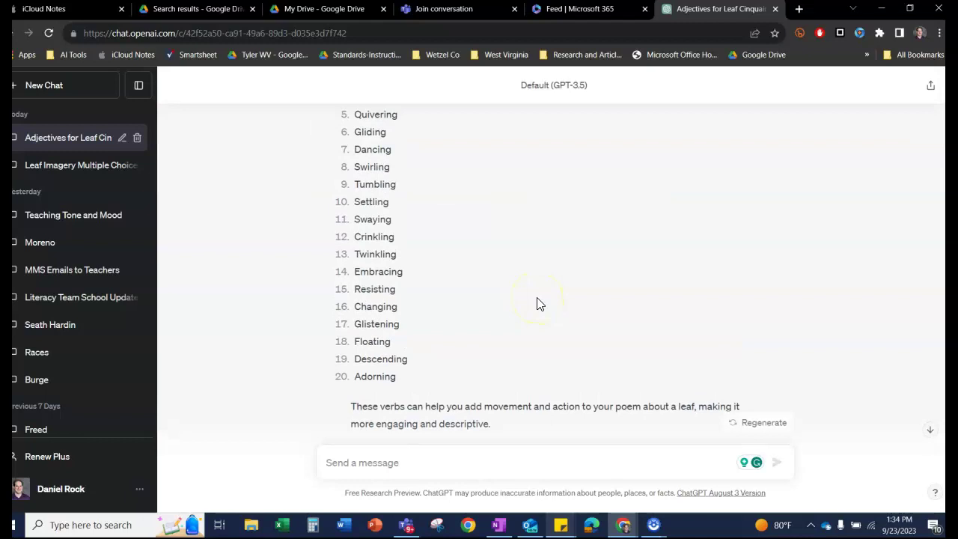
Bring the Sticky Notes prompt list forward and enlarge its window downward to show more prompts.
{"action": "scroll", "coordinate": [536, 303], "scroll_direction": "up", "scroll_amount": 6}
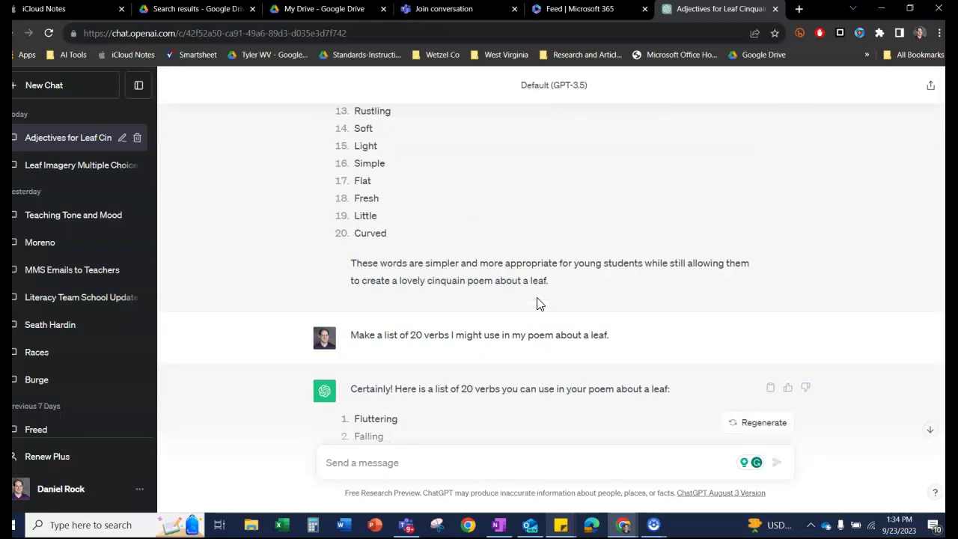
{"action": "scroll", "coordinate": [536, 303], "scroll_direction": "down", "scroll_amount": 3}
{"action": "mouse_move", "coordinate": [563, 521]}
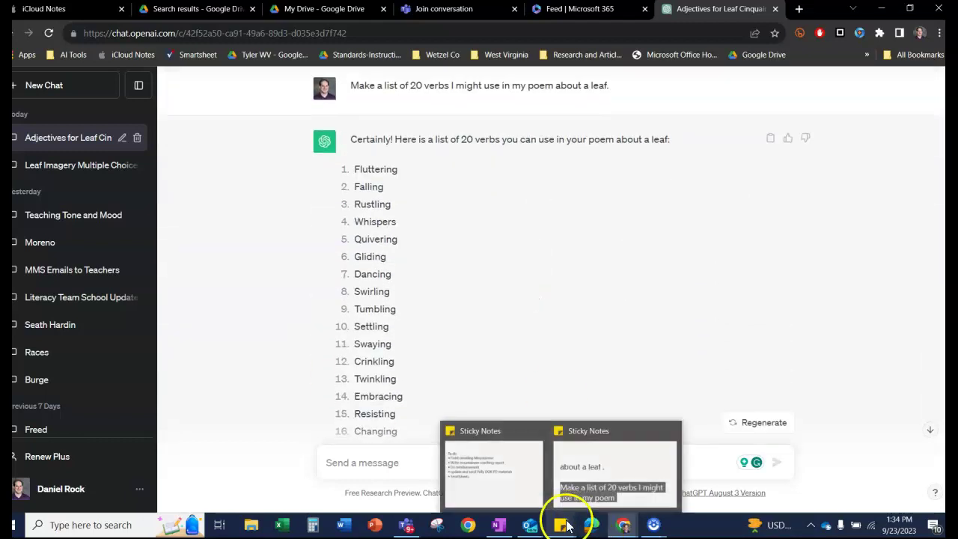
{"action": "left_click", "coordinate": [592, 500]}
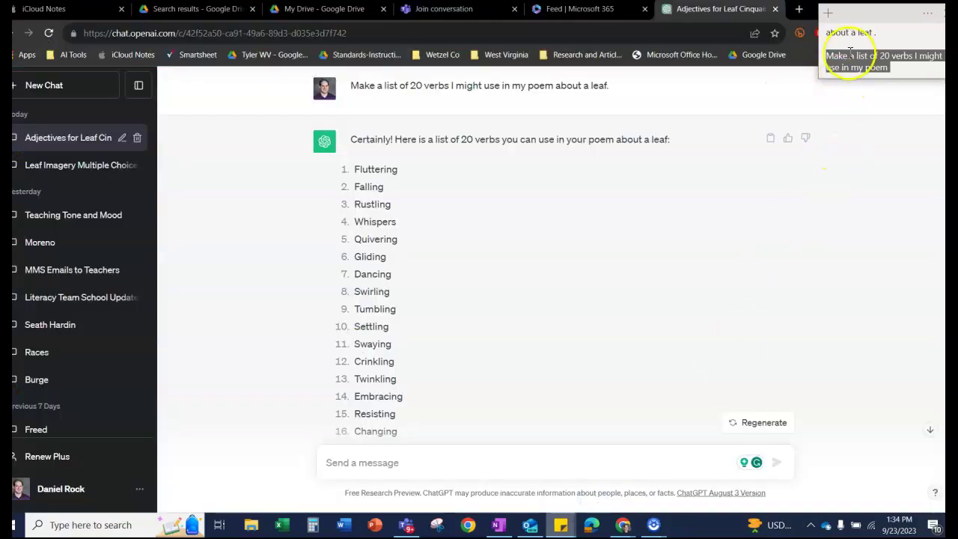
{"action": "scroll", "coordinate": [849, 52], "scroll_direction": "down", "scroll_amount": 3}
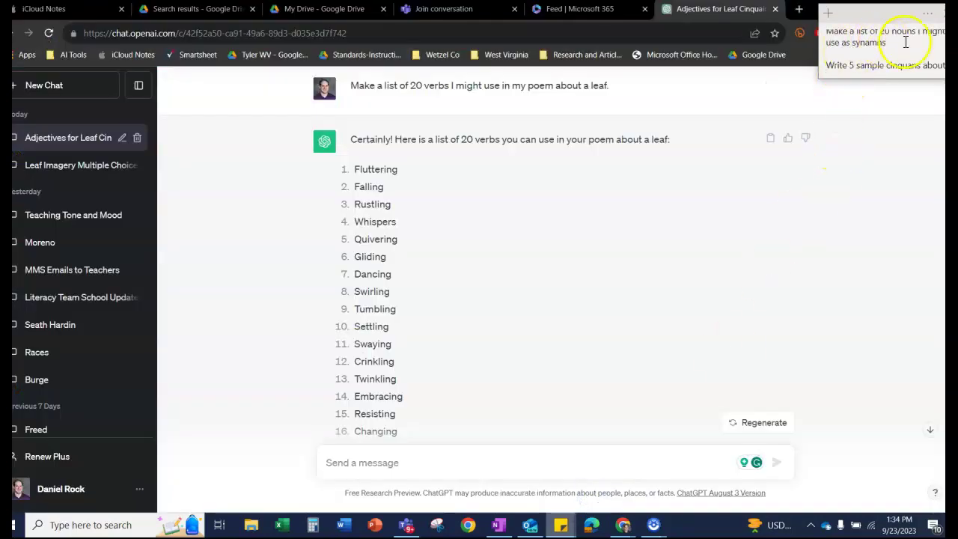
{"action": "left_click_drag", "start_coordinate": [905, 43], "coordinate": [808, 32]}
{"action": "left_click", "coordinate": [826, 58]}
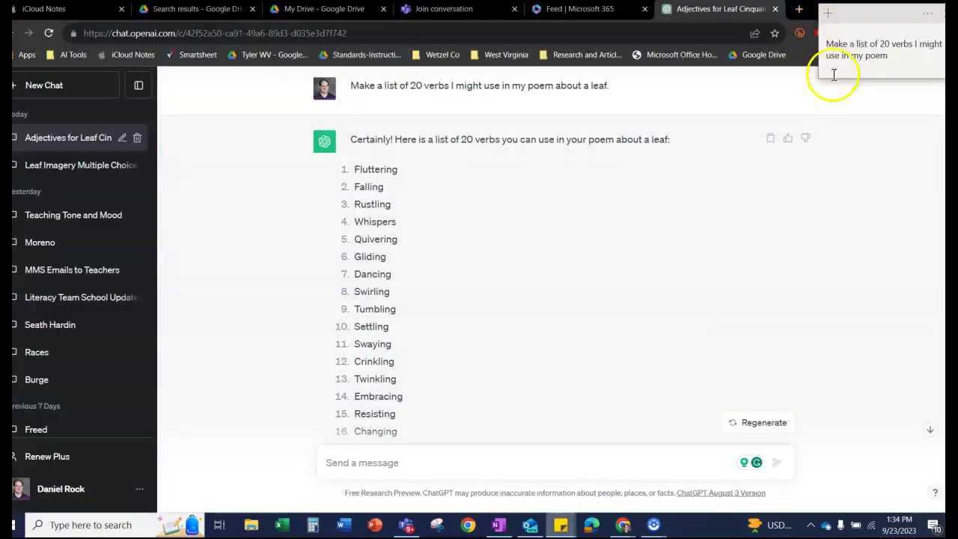
{"action": "scroll", "coordinate": [834, 48], "scroll_direction": "down", "scroll_amount": 2}
{"action": "scroll", "coordinate": [834, 30], "scroll_direction": "up", "scroll_amount": 2}
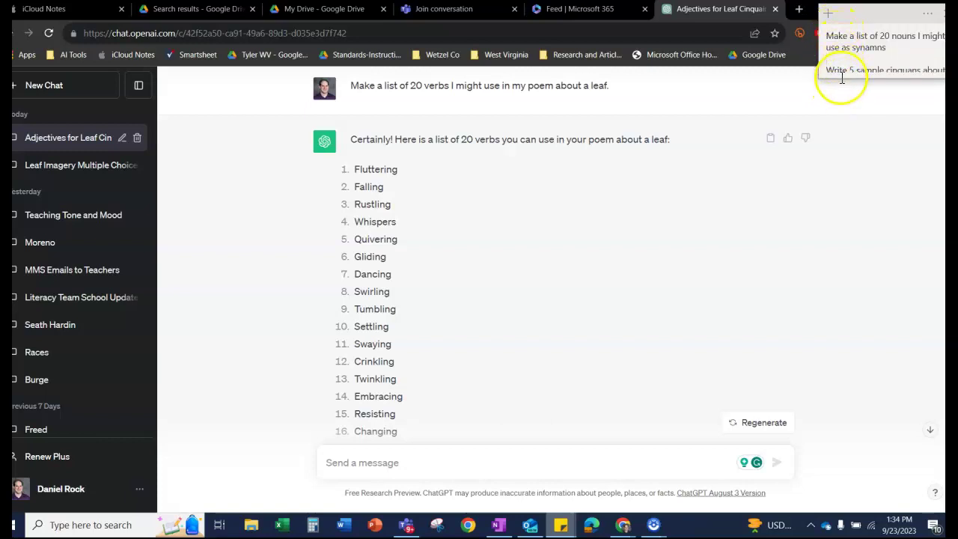
{"action": "left_click_drag", "start_coordinate": [842, 78], "coordinate": [841, 152]}
Copy "Make a list of 20 nouns I might use as synamns" from the sticky note and send it to ChatGPT.
{"action": "scroll", "coordinate": [843, 108], "scroll_direction": "down", "scroll_amount": 1}
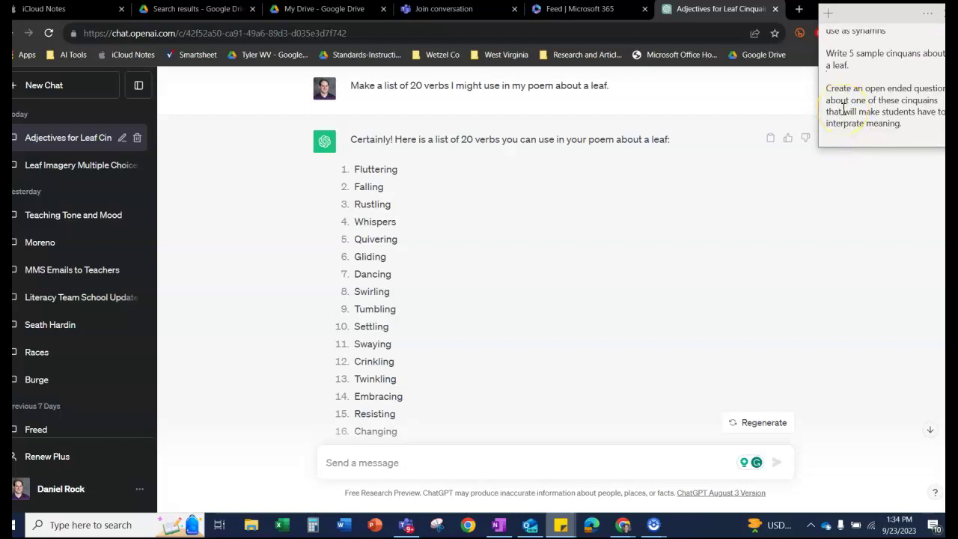
{"action": "scroll", "coordinate": [843, 109], "scroll_direction": "up", "scroll_amount": 2}
{"action": "left_click_drag", "start_coordinate": [915, 64], "coordinate": [840, 50]}
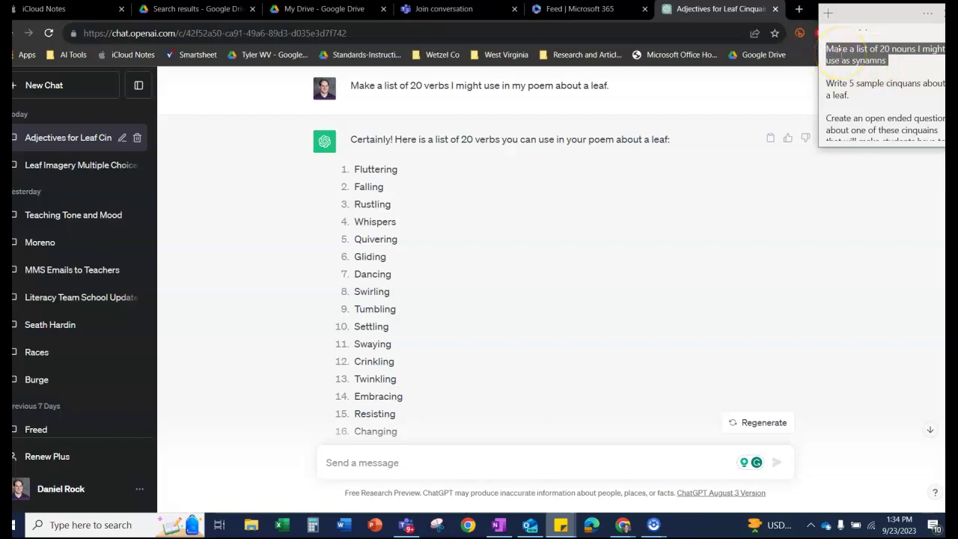
{"action": "left_click", "coordinate": [528, 449]}
{"action": "key", "text": "ctrl+v"}
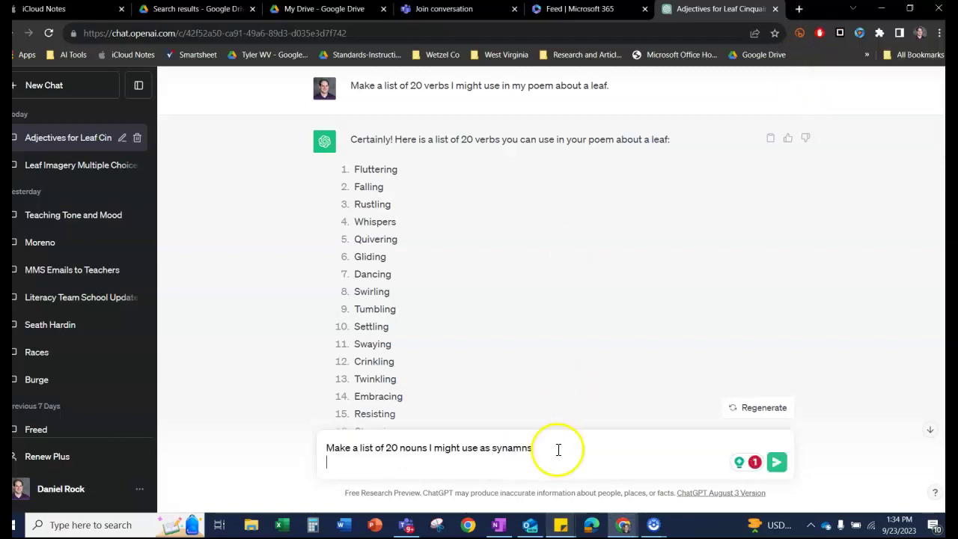
{"action": "key", "text": "Return"}
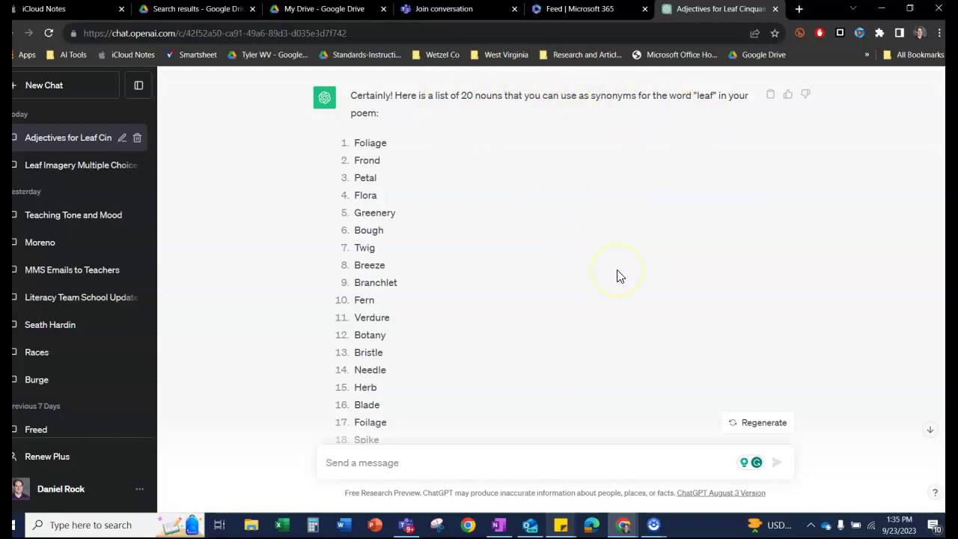
Copy "Write 5 sample cinquans about a leaf." from the sticky note into the ChatGPT message.
{"action": "mouse_move", "coordinate": [560, 524]}
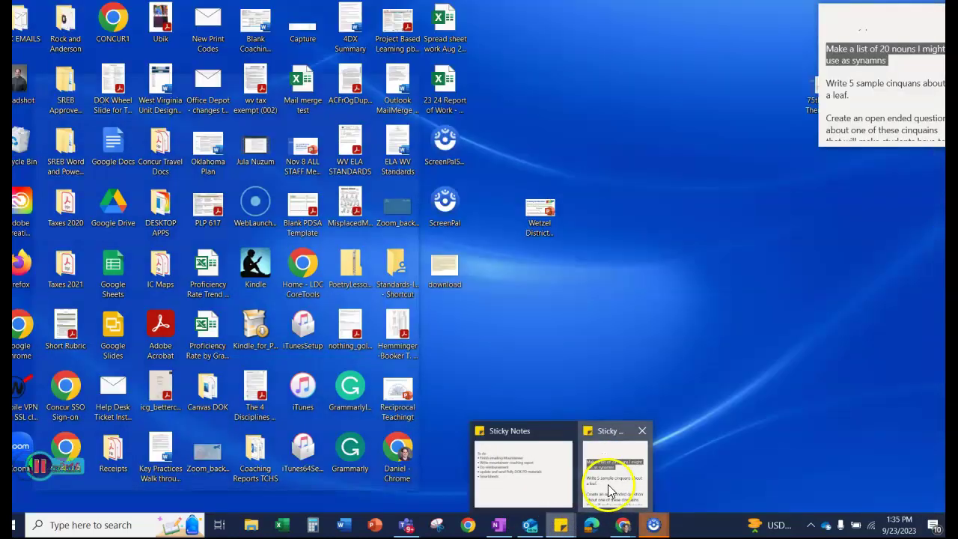
{"action": "left_click", "coordinate": [609, 490]}
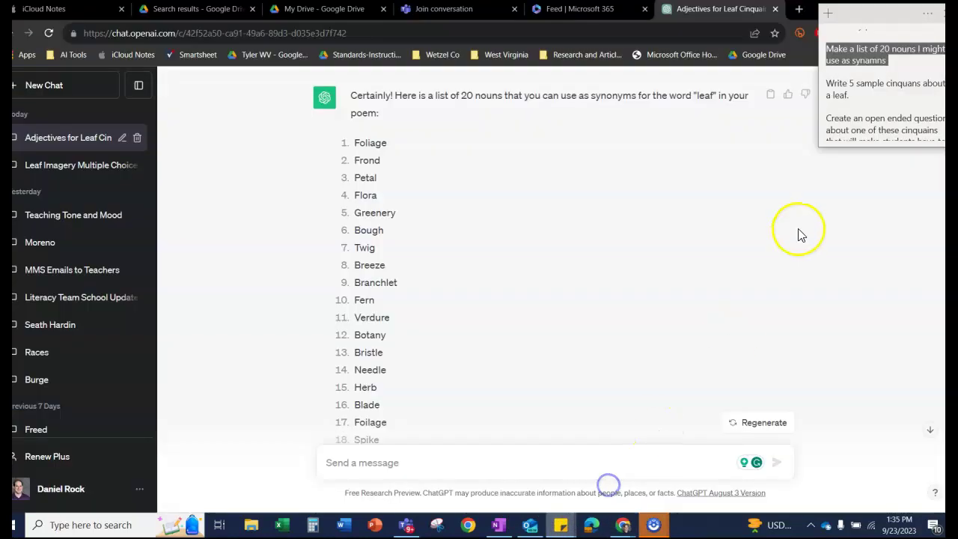
{"action": "left_click_drag", "start_coordinate": [871, 96], "coordinate": [827, 85]}
{"action": "right_click", "coordinate": [835, 90]}
{"action": "left_click", "coordinate": [861, 101]}
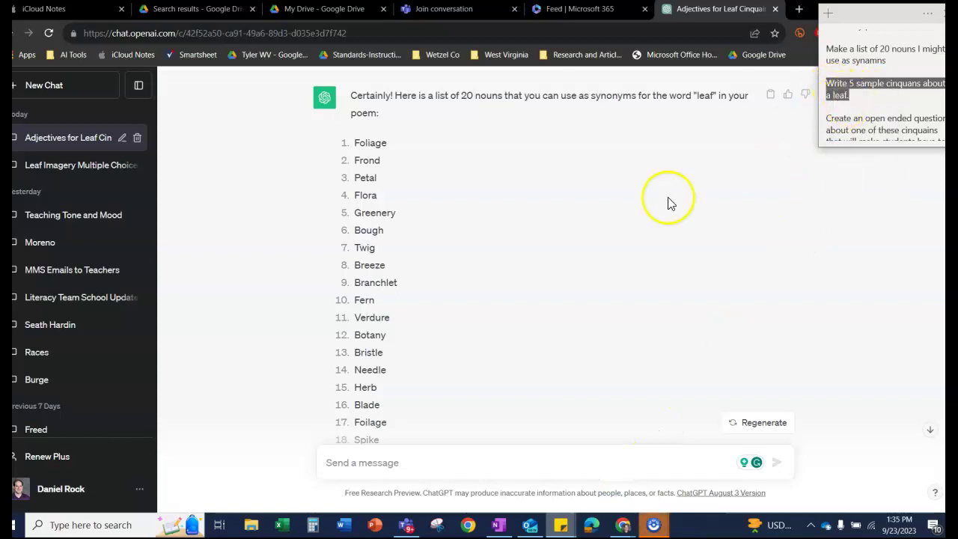
{"action": "left_click", "coordinate": [375, 466]}
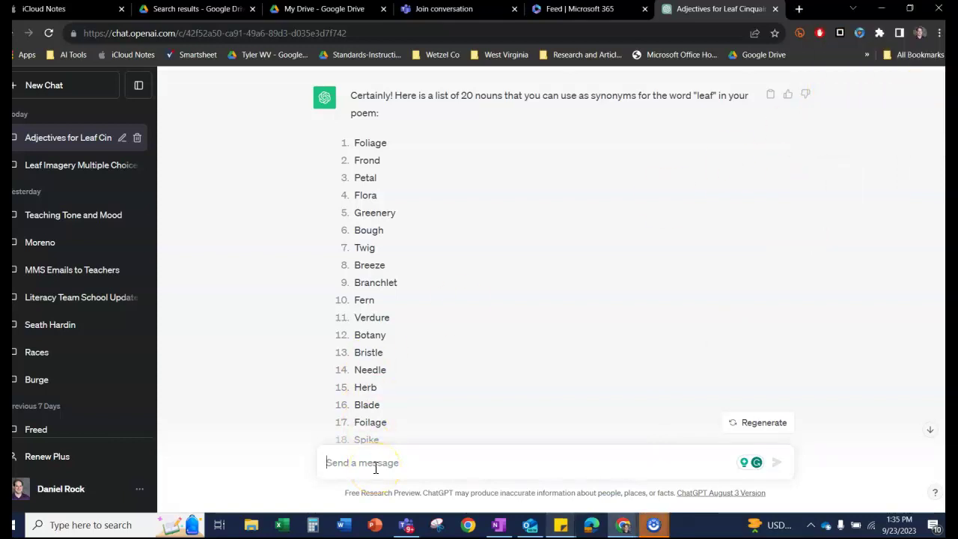
{"action": "key", "text": "ctrl+v"}
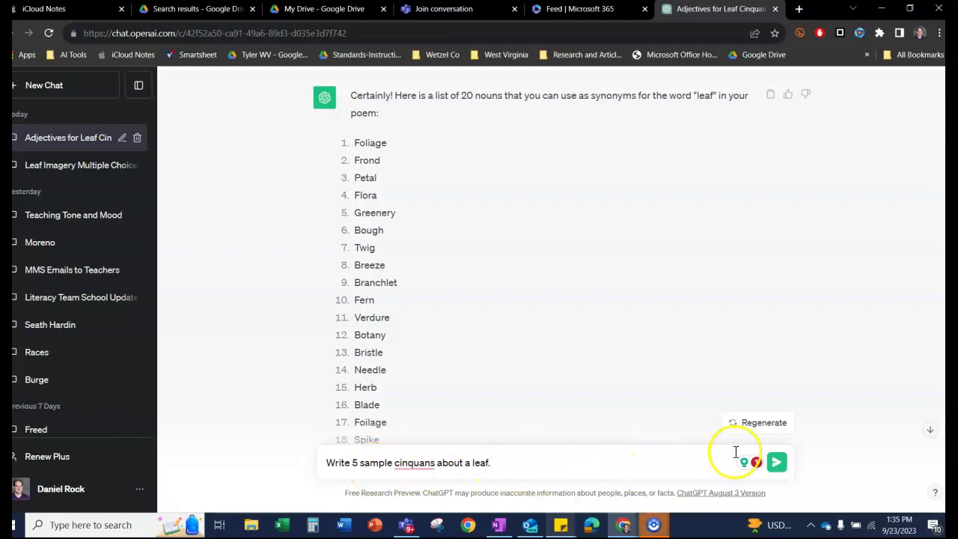
Correct "cinquans" to "cinquains" in the message, send the prompt, and review the sample poems.
{"action": "right_click", "coordinate": [408, 464]}
{"action": "left_click", "coordinate": [401, 365]}
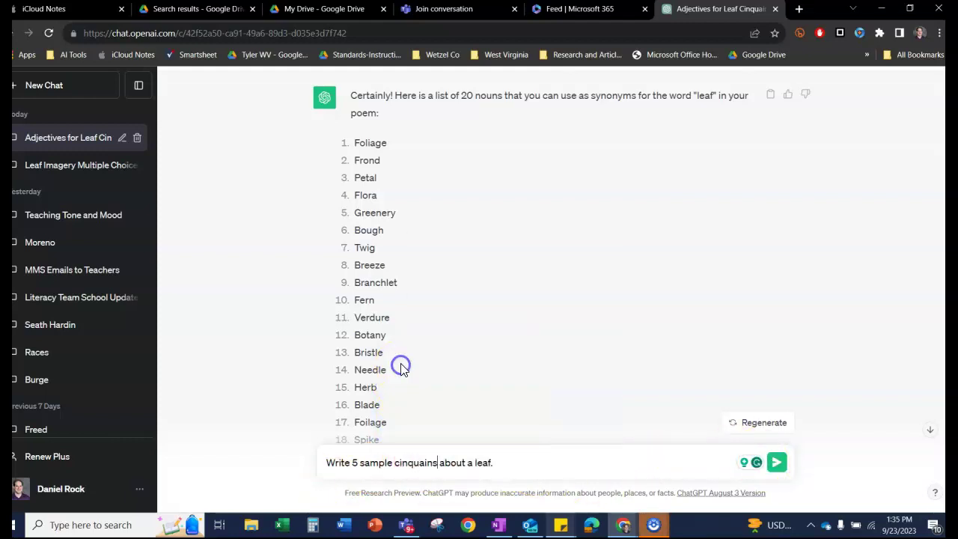
{"action": "left_click", "coordinate": [776, 464]}
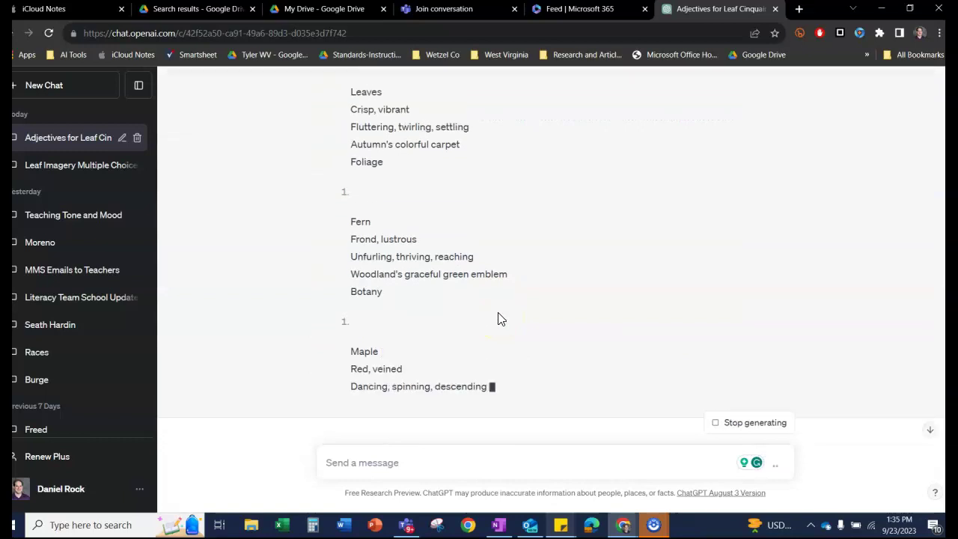
{"action": "scroll", "coordinate": [500, 318], "scroll_direction": "up", "scroll_amount": 2}
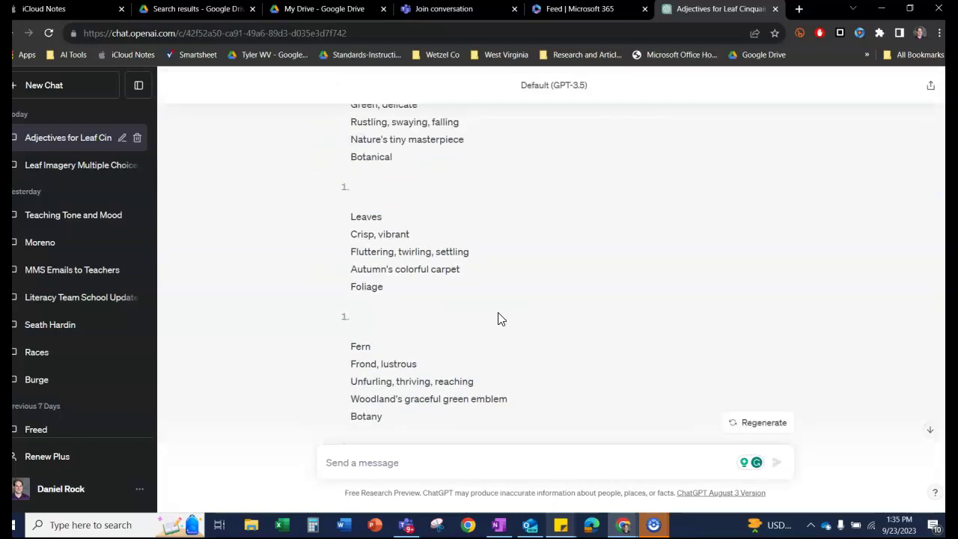
Copy the sticky note prompt asking for an open ended question about one of these cinquains into the ChatGPT message.
{"action": "scroll", "coordinate": [499, 318], "scroll_direction": "down", "scroll_amount": 5}
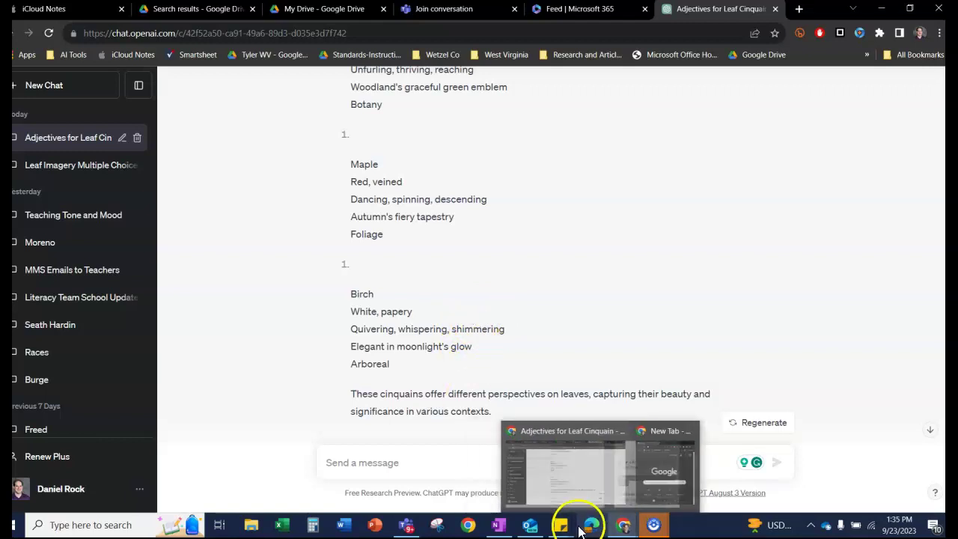
{"action": "mouse_move", "coordinate": [567, 527]}
{"action": "left_click", "coordinate": [602, 479]}
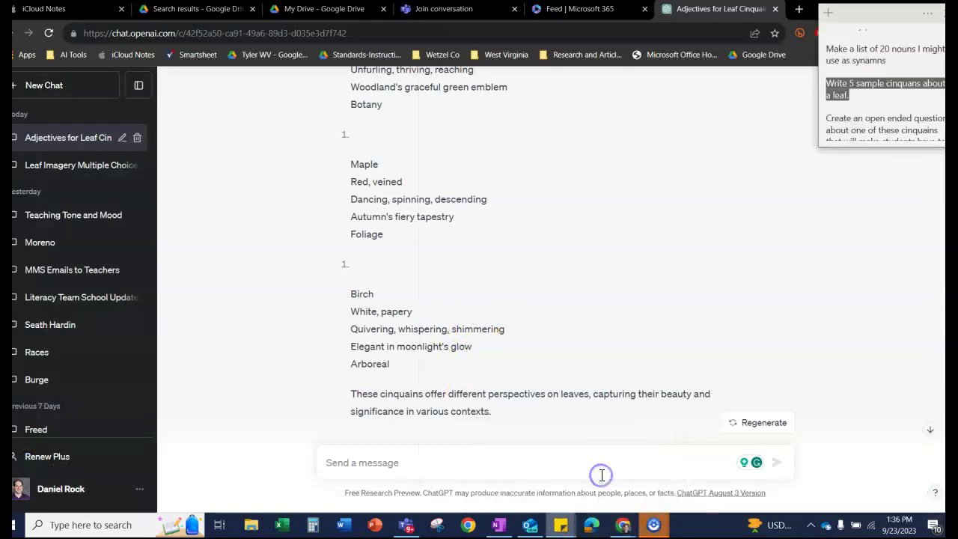
{"action": "scroll", "coordinate": [844, 116], "scroll_direction": "down", "scroll_amount": 1}
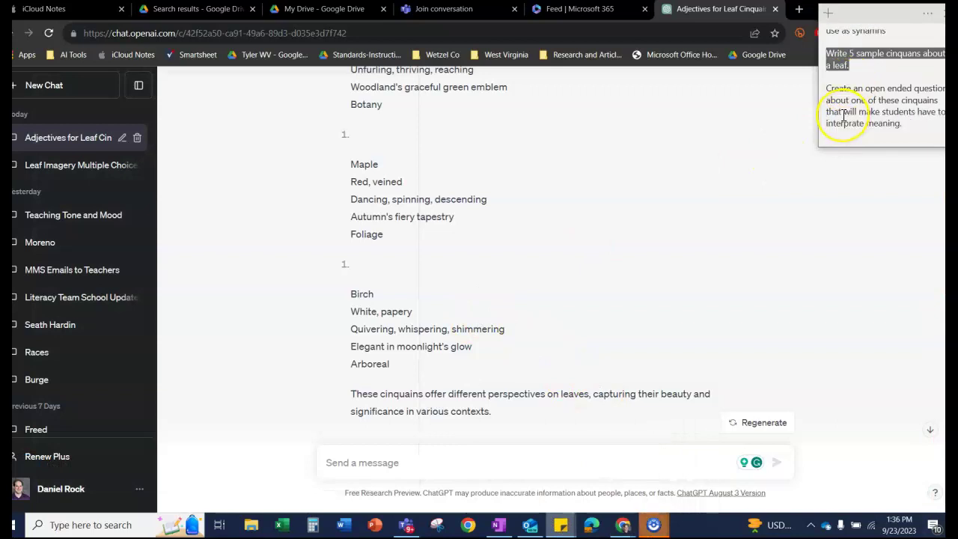
{"action": "left_click_drag", "start_coordinate": [909, 124], "coordinate": [826, 89]}
{"action": "right_click", "coordinate": [869, 102]}
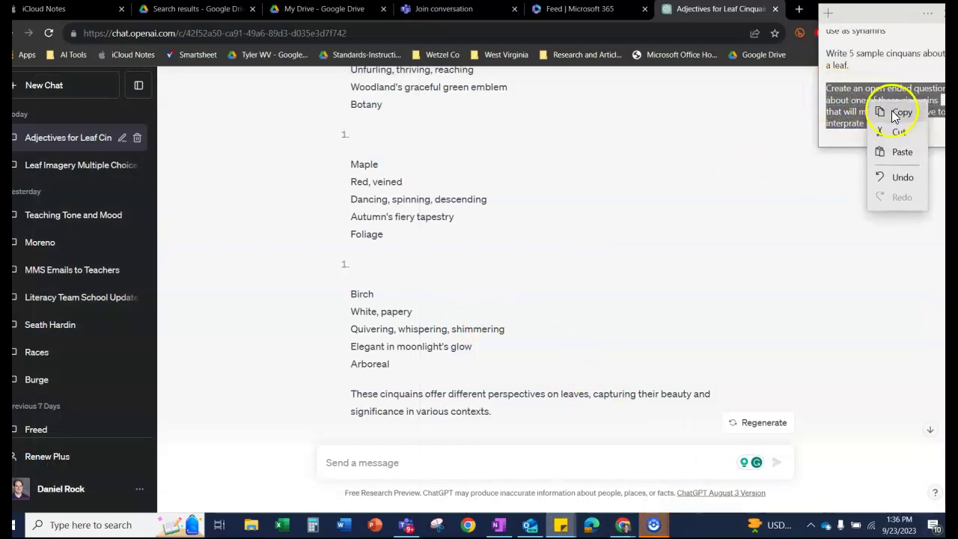
{"action": "left_click", "coordinate": [895, 118]}
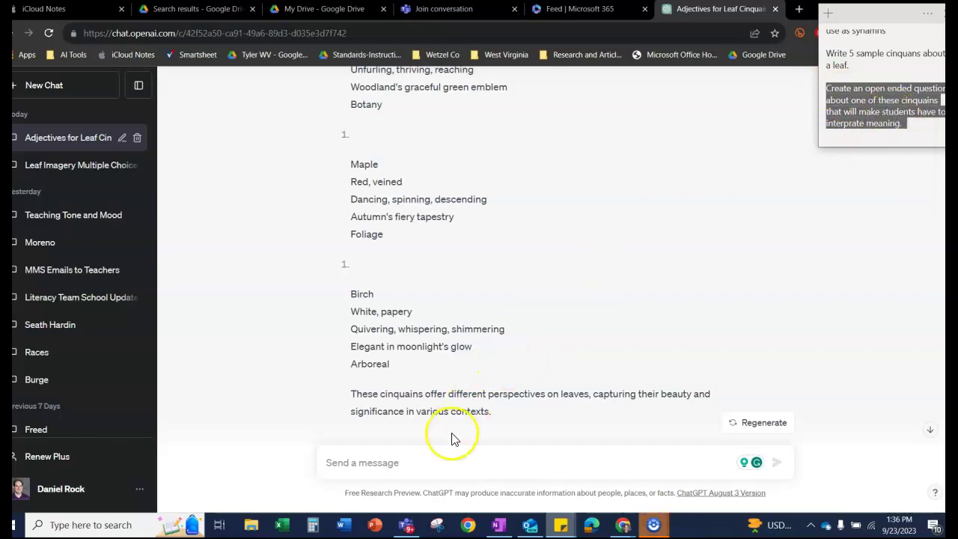
{"action": "left_click", "coordinate": [430, 464]}
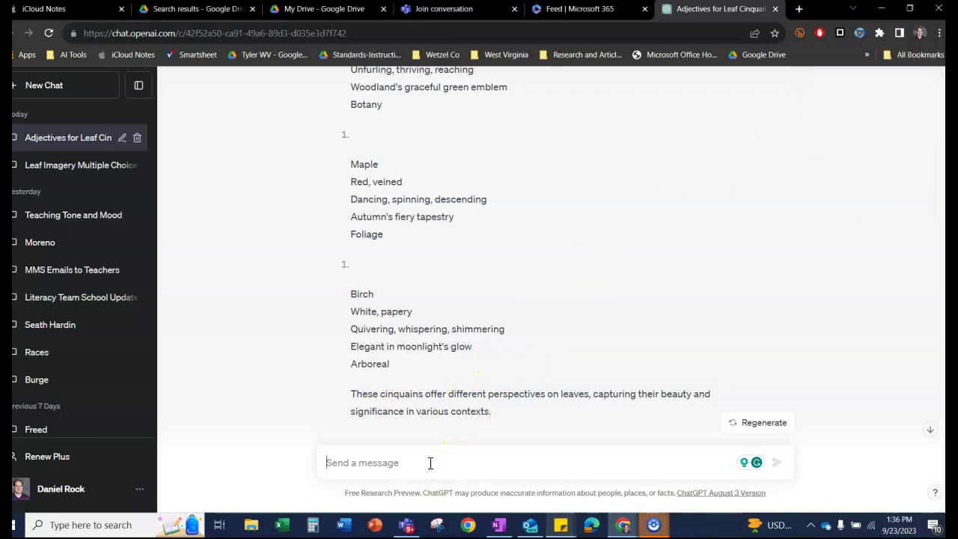
{"action": "key", "text": "ctrl+v"}
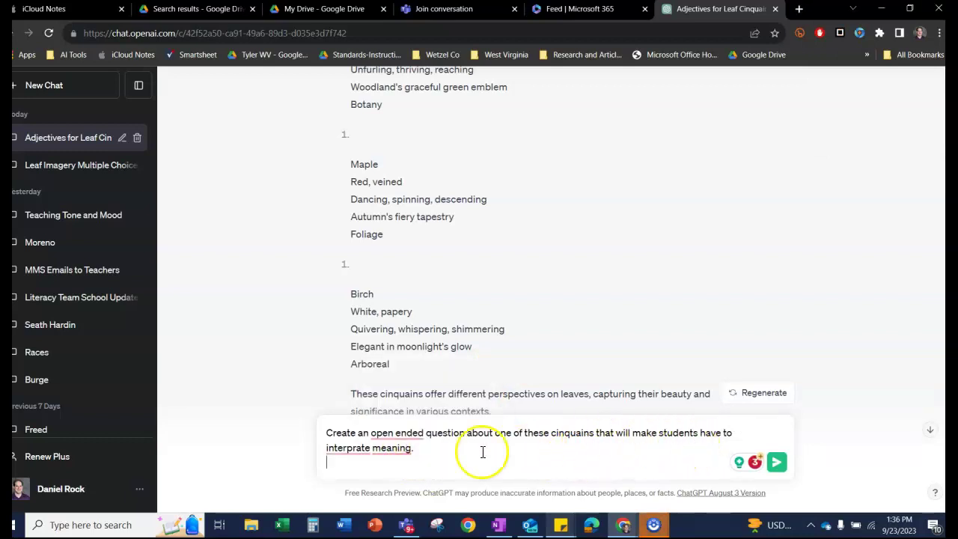
Correct "interprate" to "interpret" and "open ended" to "open-ended" in the message, and send the prompt.
{"action": "mouse_move", "coordinate": [387, 448]}
{"action": "mouse_move", "coordinate": [358, 449]}
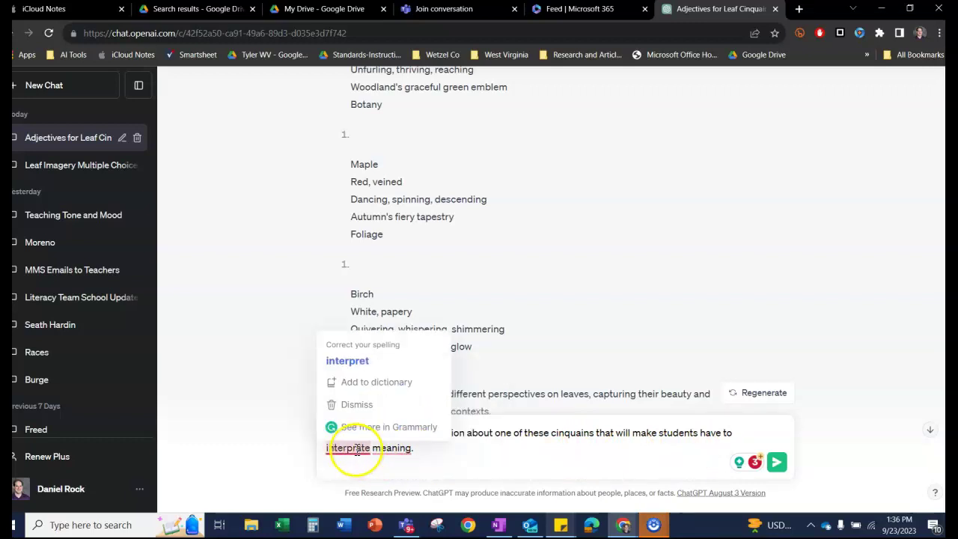
{"action": "left_click", "coordinate": [351, 361]}
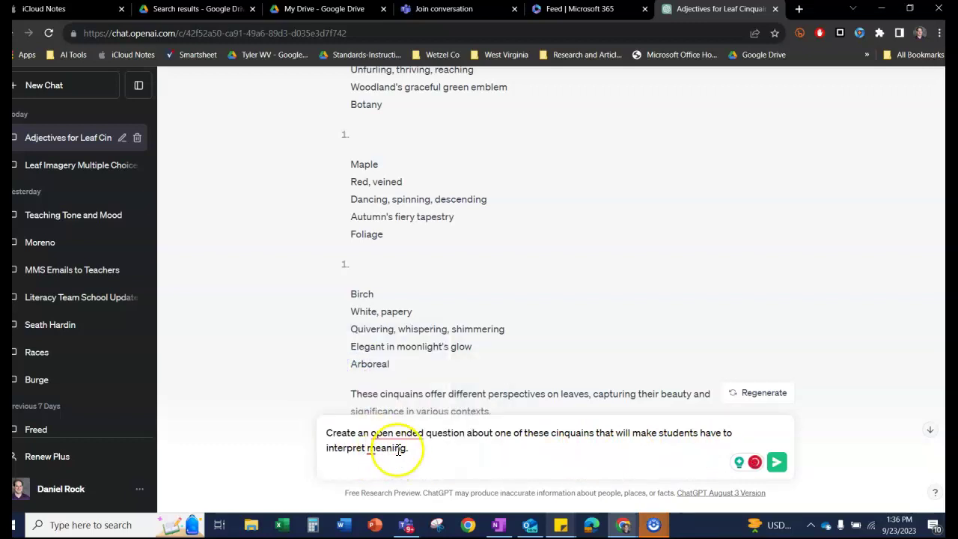
{"action": "mouse_move", "coordinate": [400, 434]}
{"action": "left_click", "coordinate": [408, 367]}
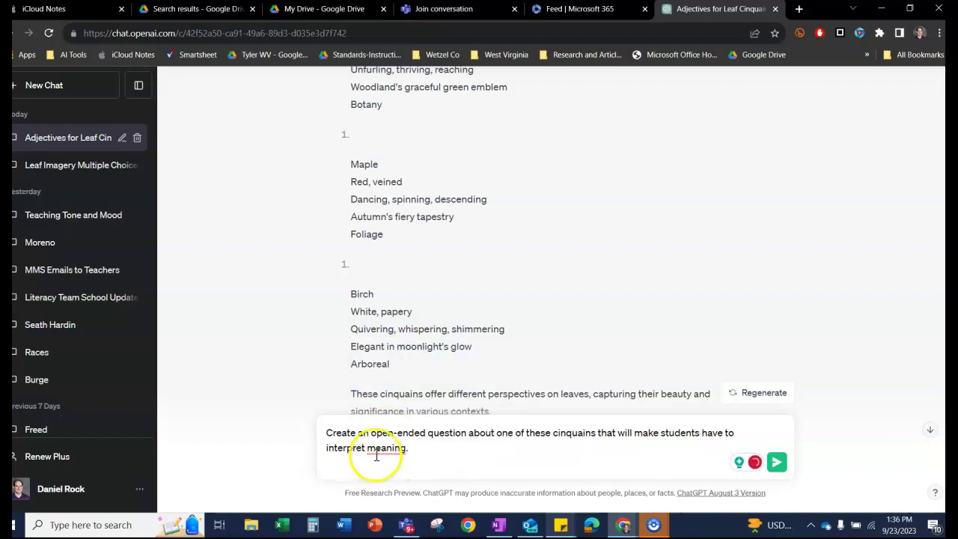
{"action": "left_click", "coordinate": [777, 461]}
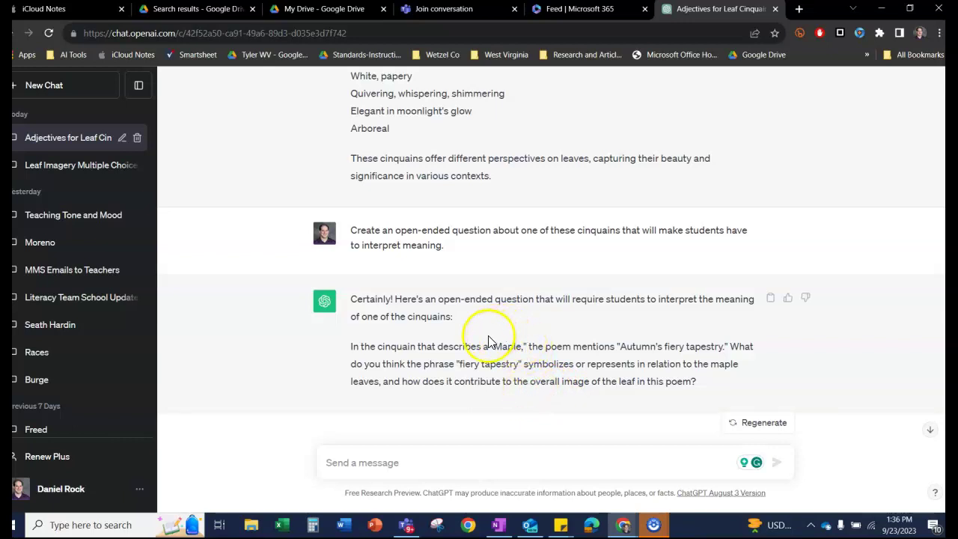
Check the sticky note for remaining prompts and send ChatGPT the follow-up "Now create a multiple choice question.".
{"action": "mouse_move", "coordinate": [557, 524]}
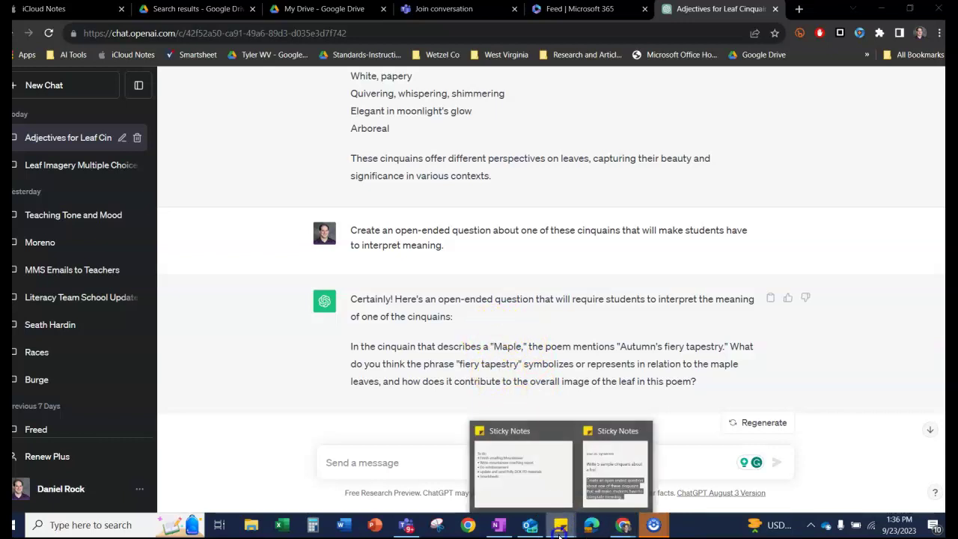
{"action": "left_click", "coordinate": [608, 488]}
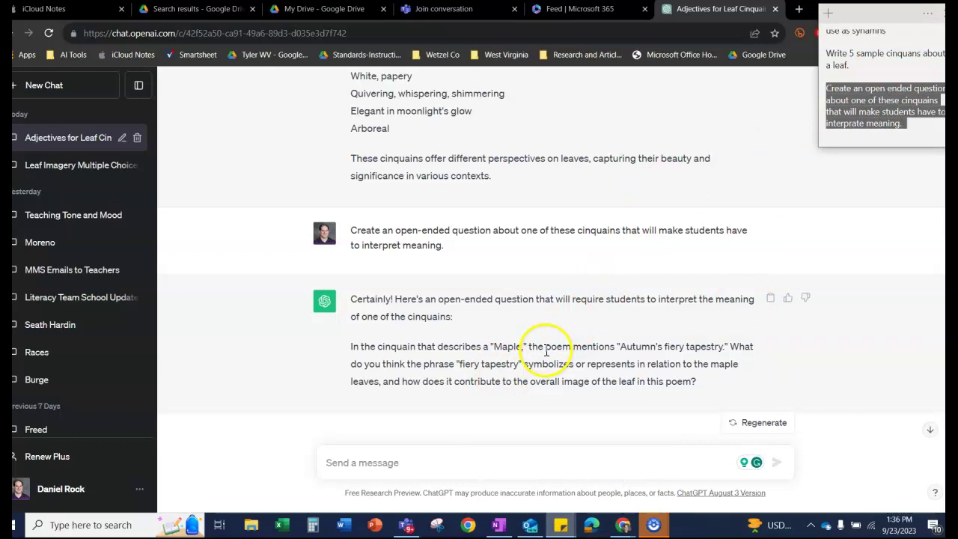
{"action": "left_click", "coordinate": [454, 458]}
{"action": "type", "text": "Now create a"}
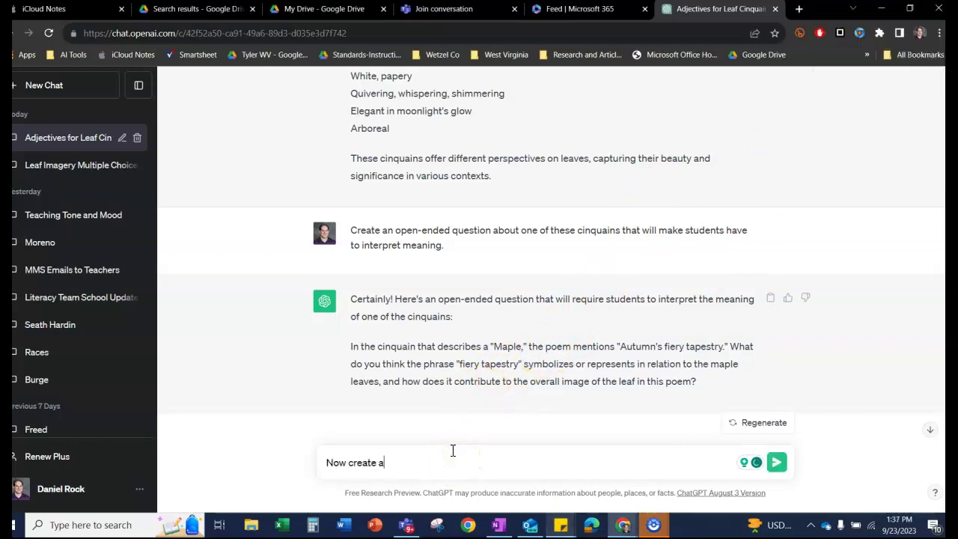
{"action": "type", "text": " multiple "}
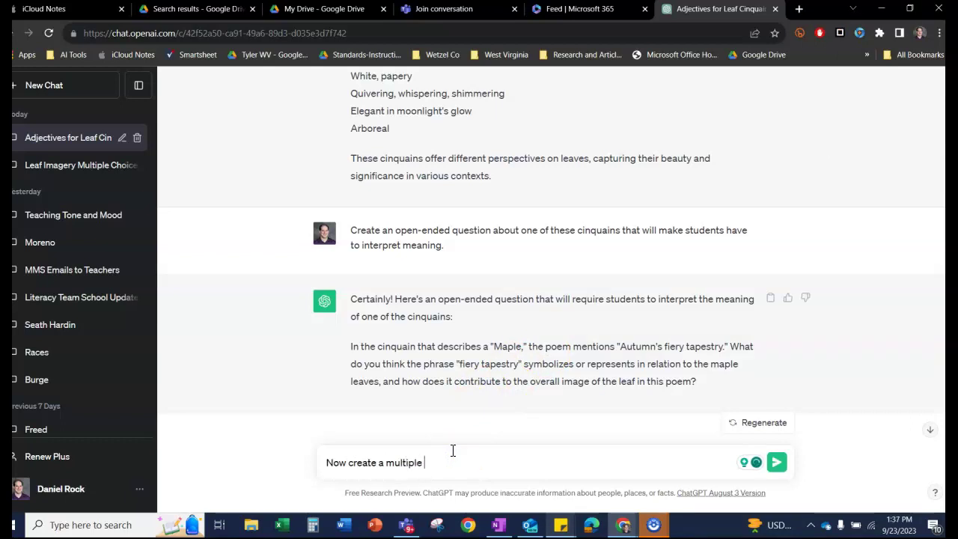
{"action": "type", "text": "cho"}
{"action": "key", "text": "BackSpace"}
{"action": "key", "text": "BackSpace"}
{"action": "left_click", "coordinate": [452, 450]}
{"action": "type", "text": "hoice question."}
{"action": "key", "text": "Return"}
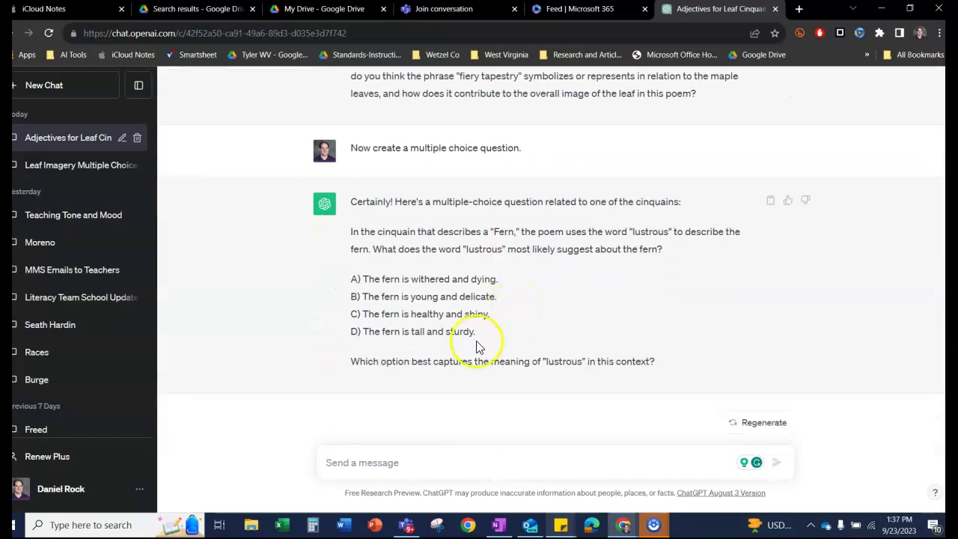
Send ChatGPT the prompt "Write a short poem with a multiple choice question about imagery." and review the response.
{"action": "mouse_move", "coordinate": [406, 524]}
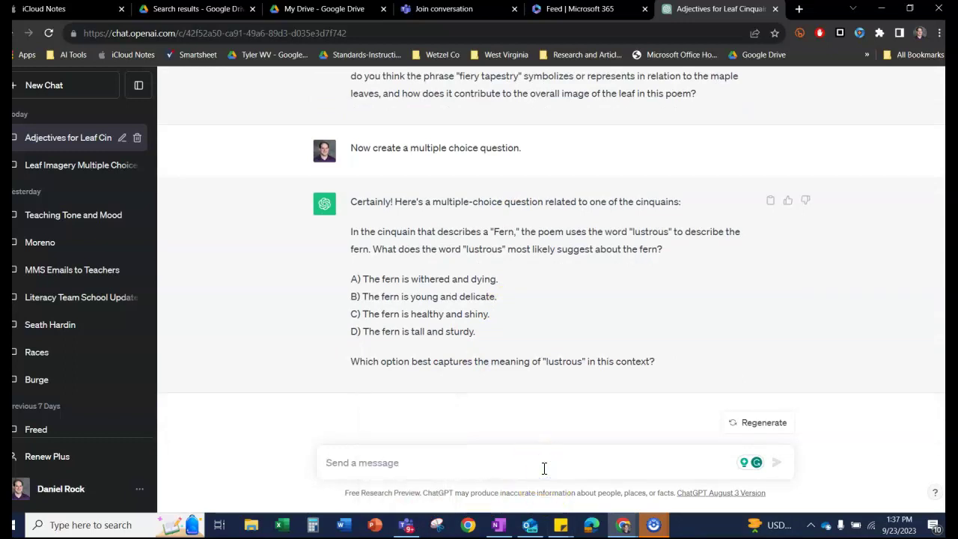
{"action": "type", "text": "Gi"}
{"action": "key", "text": "BackSpace"}
{"action": "key", "text": "BackSpace"}
{"action": "type", "text": "Write a "}
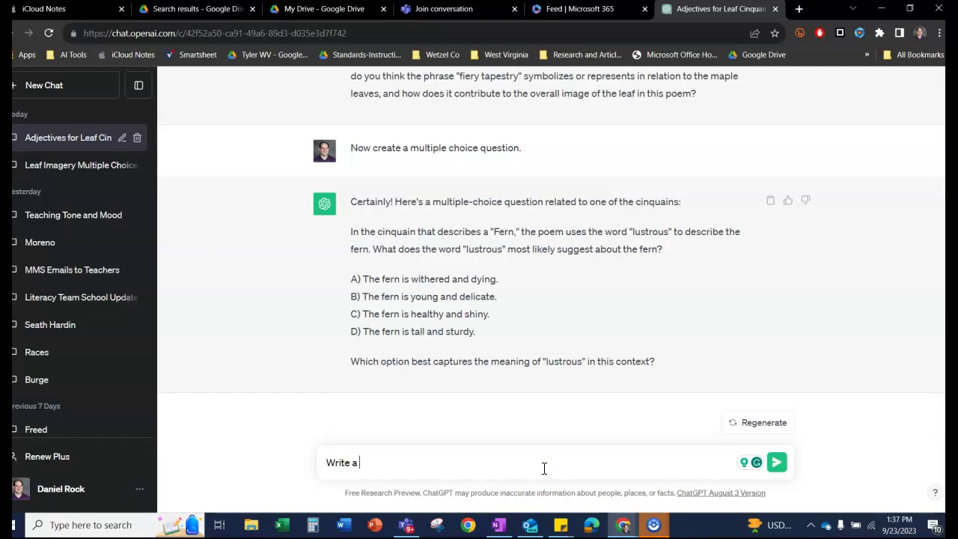
{"action": "type", "text": "short poems"}
{"action": "key", "text": "BackSpace"}
{"action": "key", "text": "BackSpace"}
{"action": "type", "text": "wiht a"}
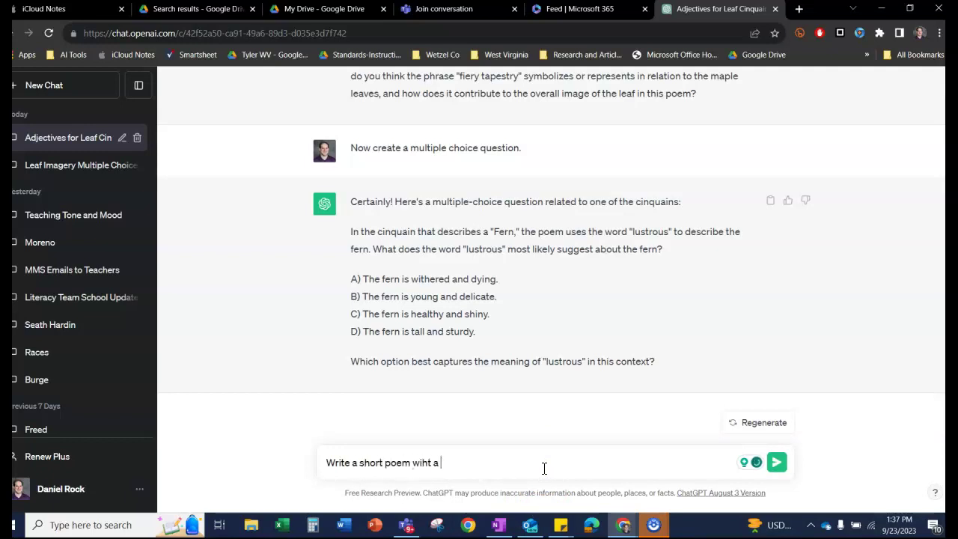
{"action": "key", "text": "BackSpace"}
{"action": "key", "text": "BackSpace"}
{"action": "key", "text": "BackSpace"}
{"action": "key", "text": "BackSpace"}
{"action": "key", "text": "BackSpace"}
{"action": "type", "text": "th a multiple cho"}
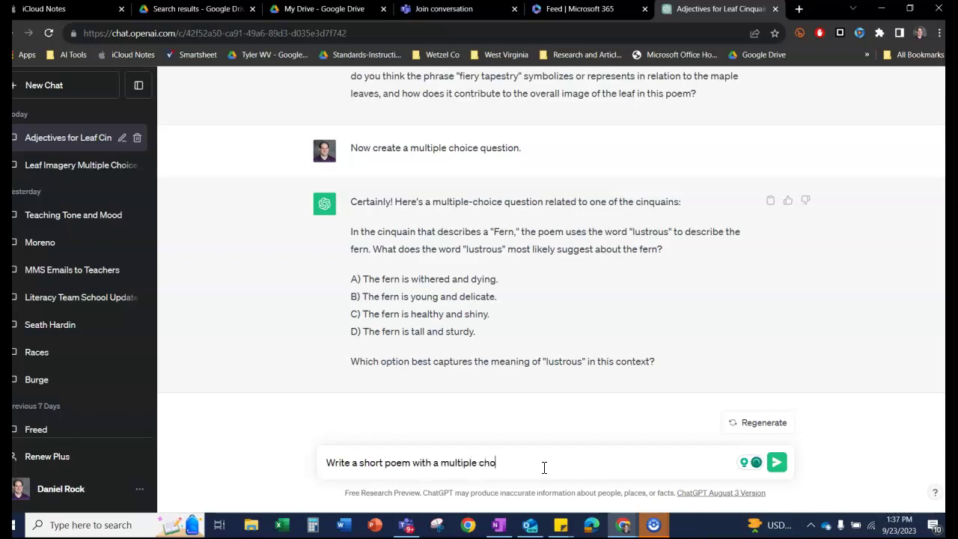
{"action": "type", "text": "ice question about imagery."}
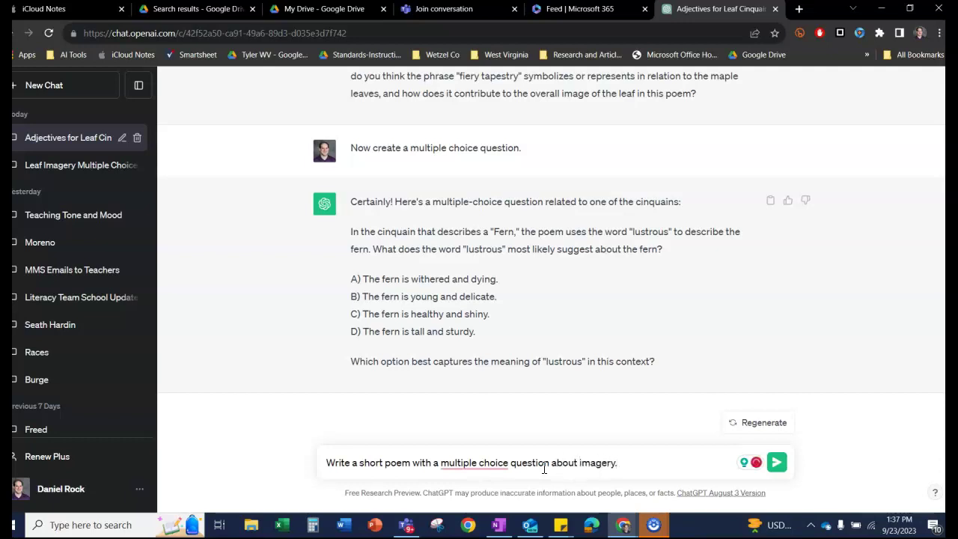
{"action": "left_click", "coordinate": [775, 461]}
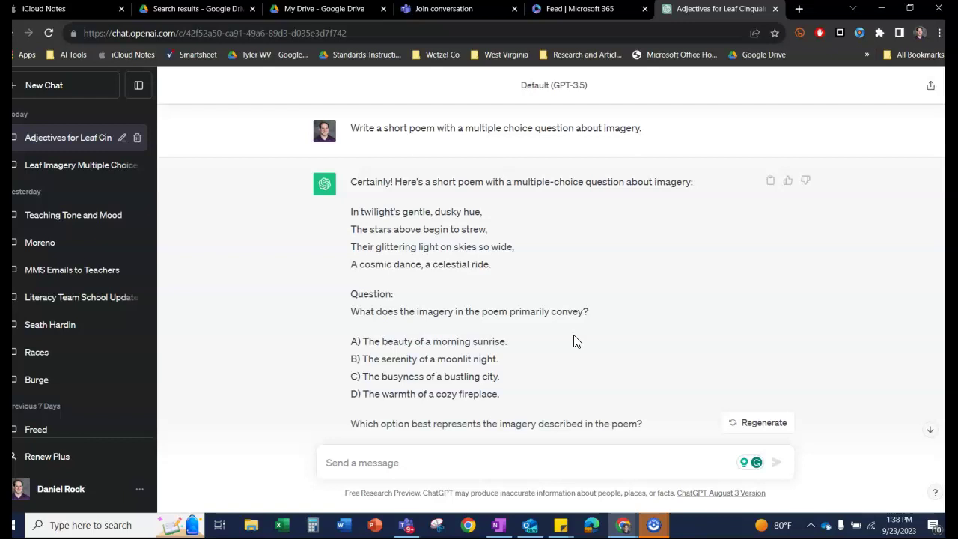
{"action": "left_click", "coordinate": [496, 423]}
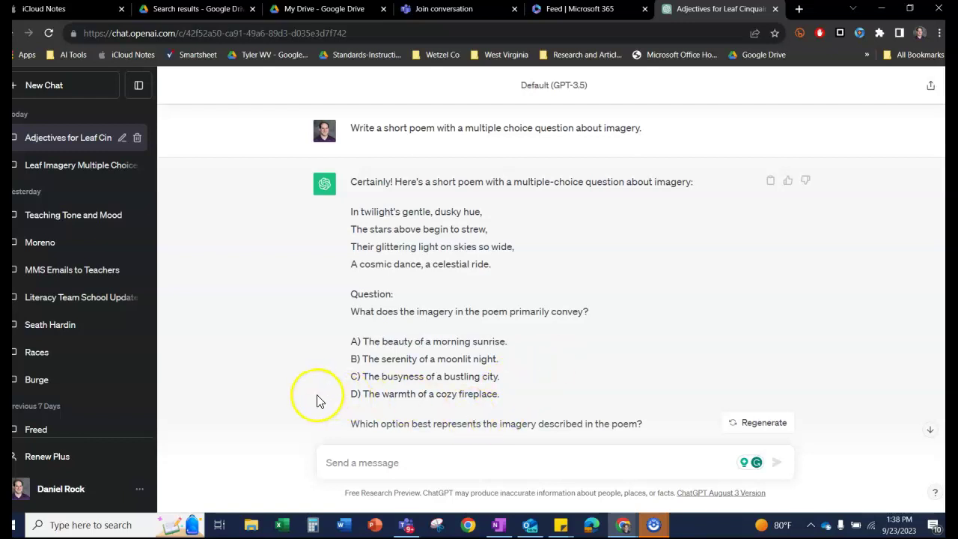